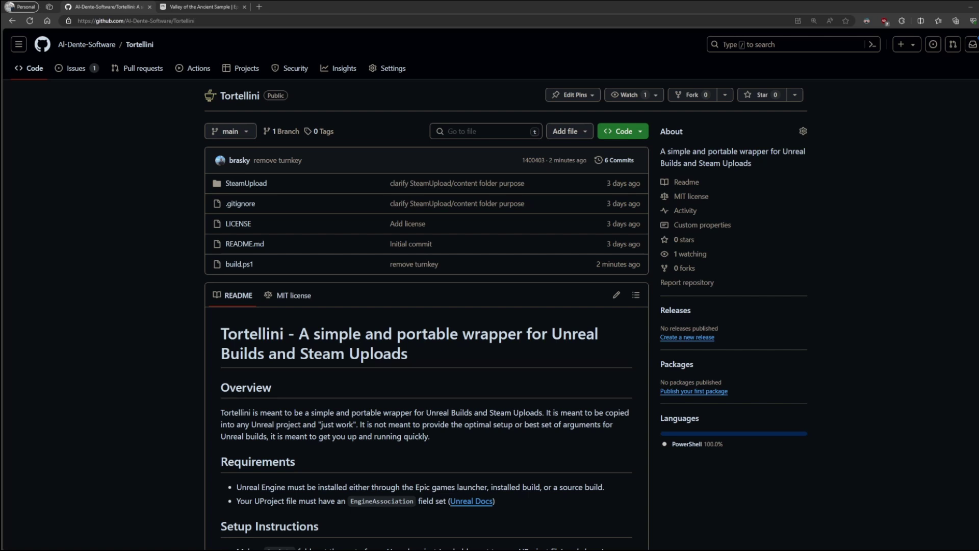
# List the GettingBaked folder with ls, then run .\Scripts\build.ps1 to build GettingBakedEditor successfully
pyautogui.hotkey('alt', 'Tab')
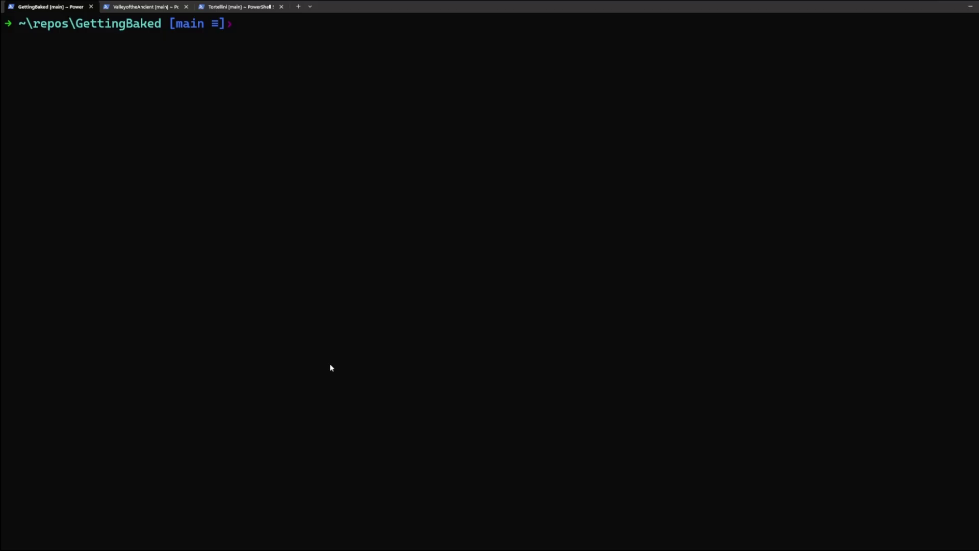
pyautogui.write('ls')
pyautogui.press('Return')
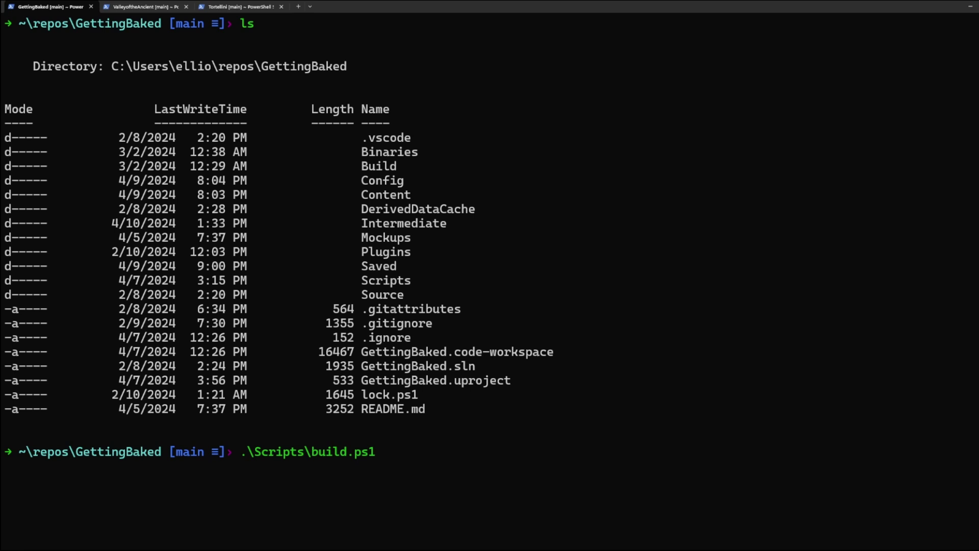
pyautogui.press('Return')
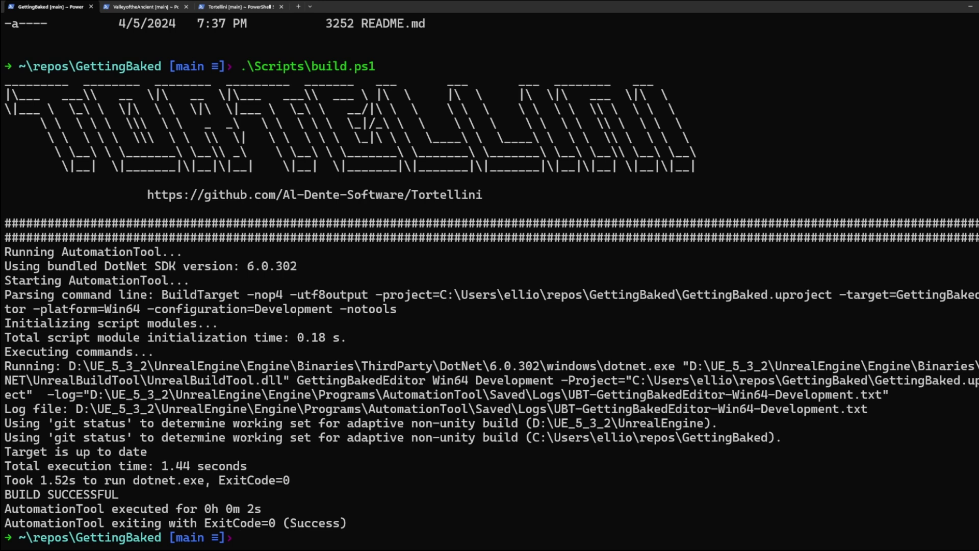
# Rerun build.ps1 with -Clean, then with -AndRun to build and launch the editor
pyautogui.press('Up')
pyautogui.write('-')
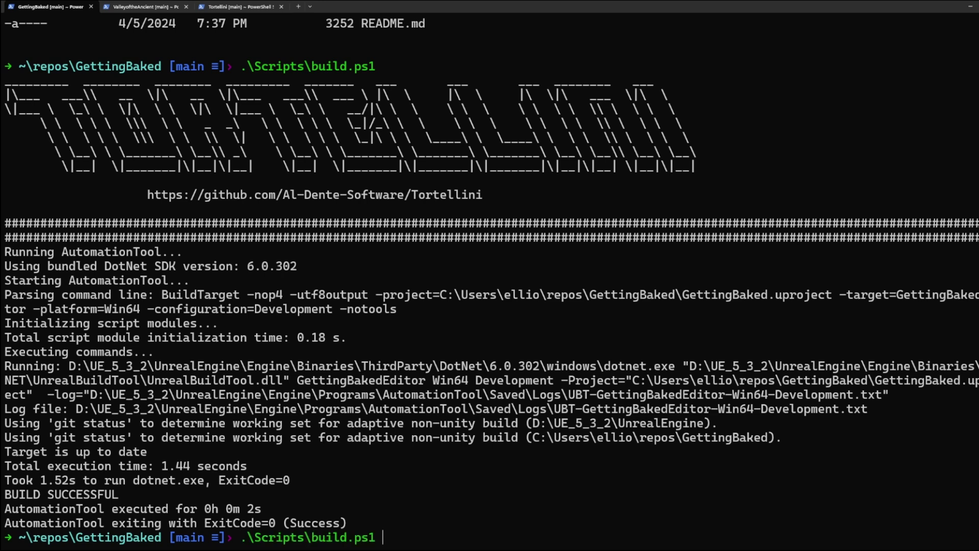
pyautogui.write('Clean')
pyautogui.press('Return')
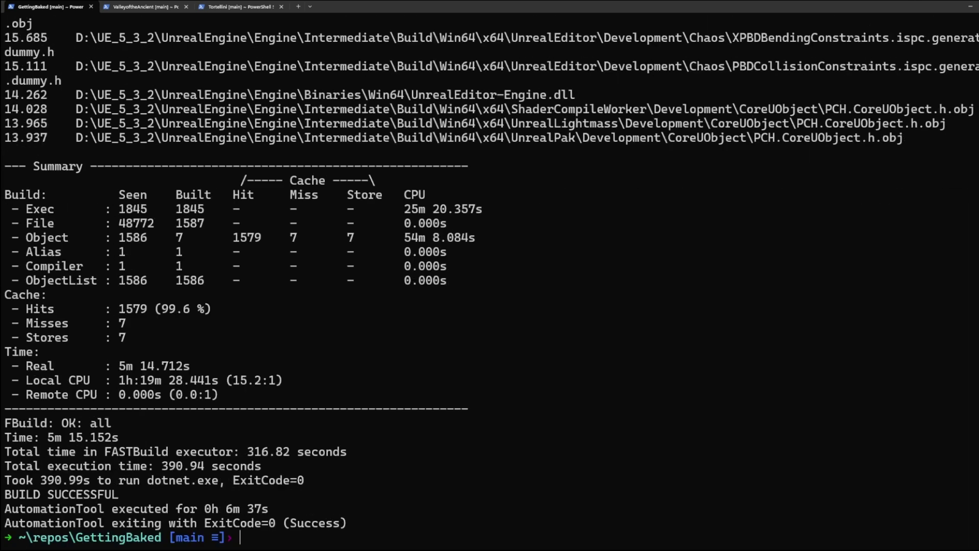
pyautogui.press('Up')
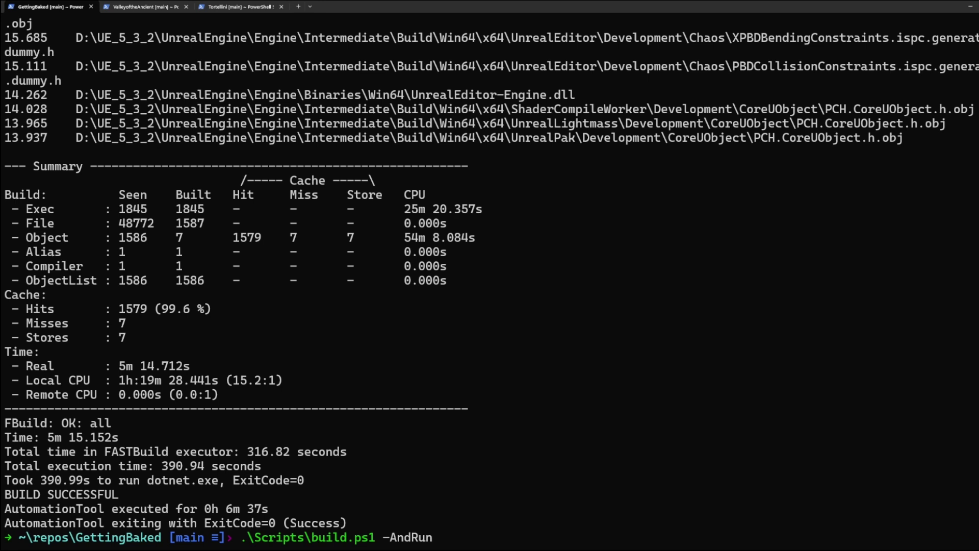
pyautogui.press('Return')
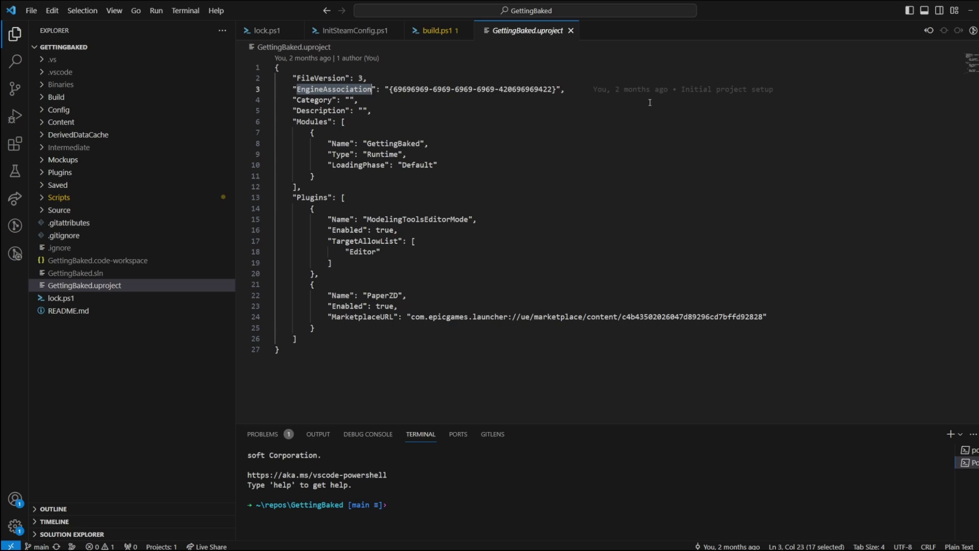
# Move to the end of the EngineAssociation GUID value in GettingBaked.uproject
pyautogui.click(556, 89)
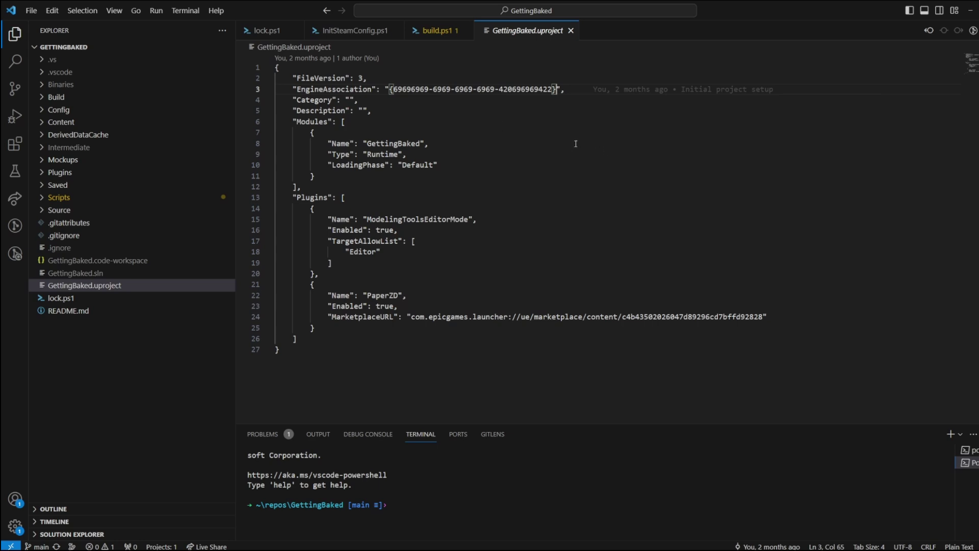
pyautogui.press('End')
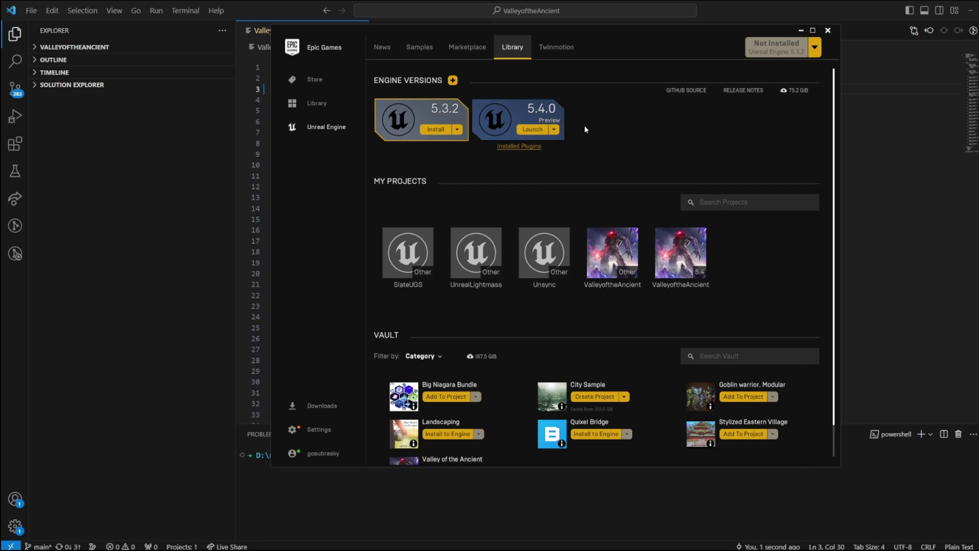
# Close the Epic Games Launcher and go to the EngineAssociation 5.4 line in ValleyoftheAncient.uproject
pyautogui.click(128, 270)
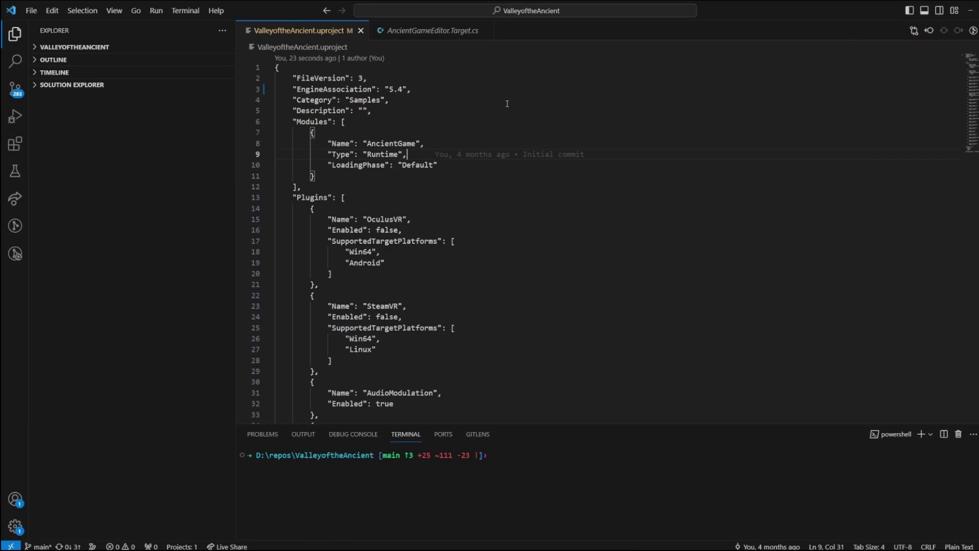
pyautogui.click(425, 89)
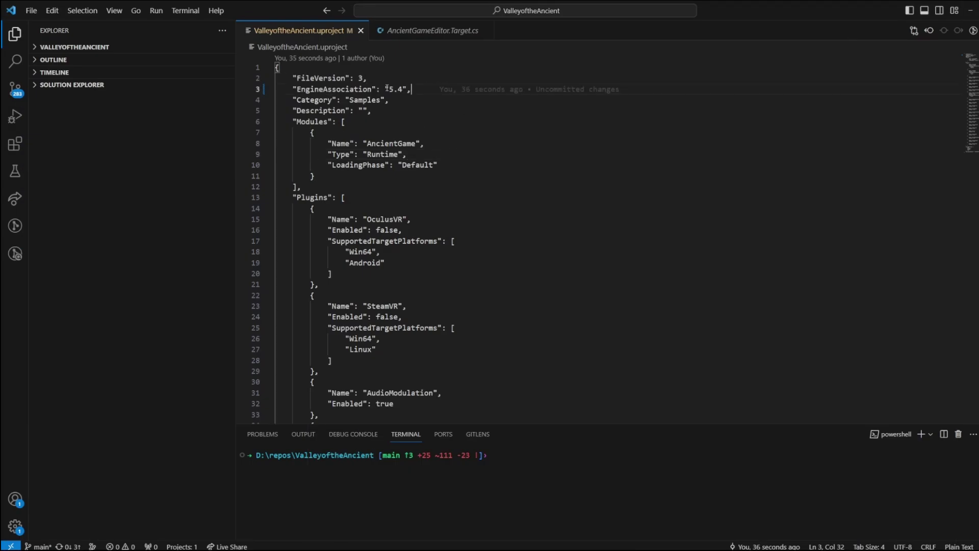
pyautogui.moveTo(449, 90)
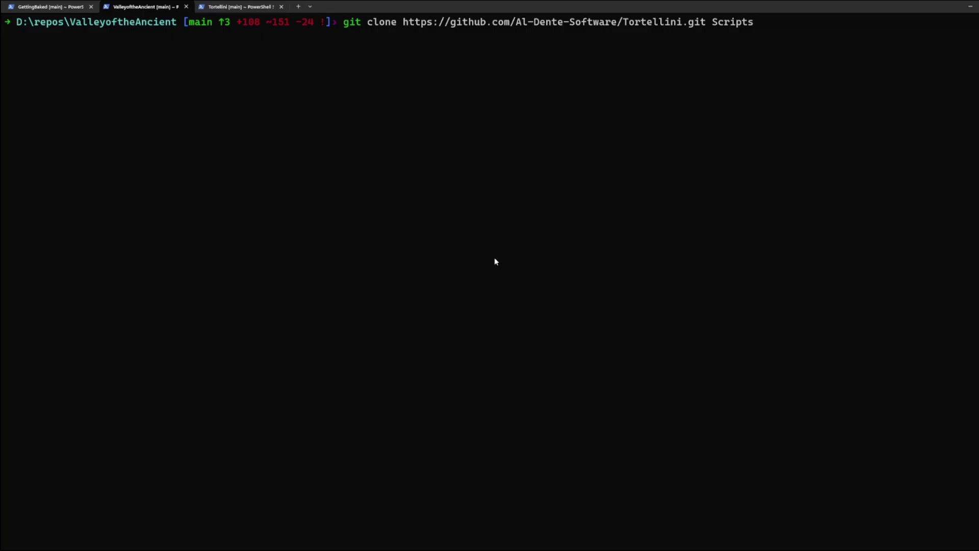
# Clone Tortellini into Scripts, run build.ps1, and select the UE_5.4 path and missing-target error
pyautogui.press('Return')
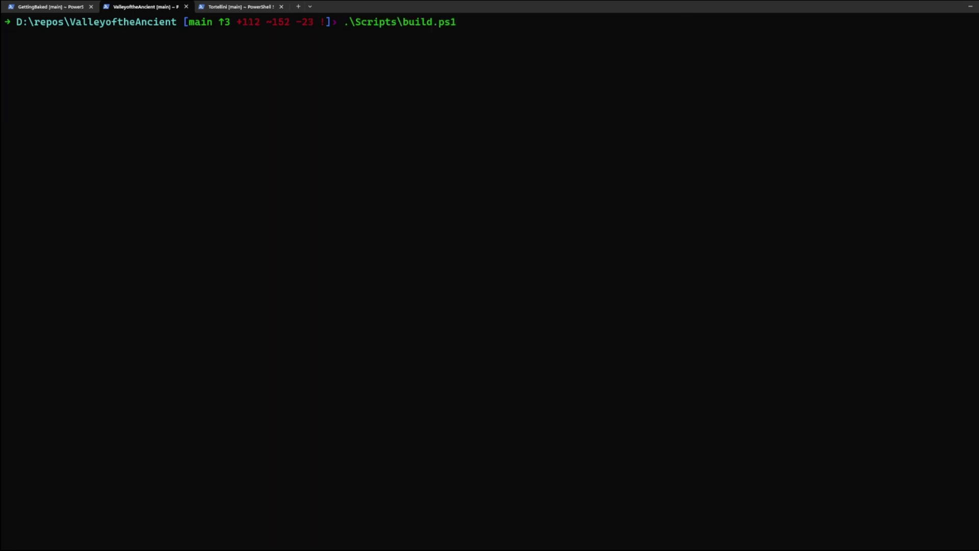
pyautogui.press('Return')
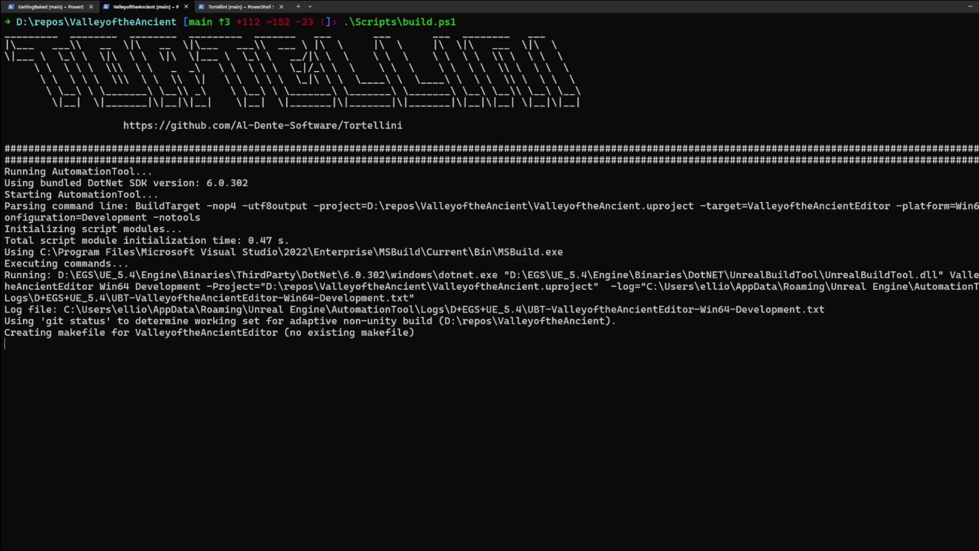
pyautogui.moveTo(100, 276); pyautogui.dragTo(135, 280)
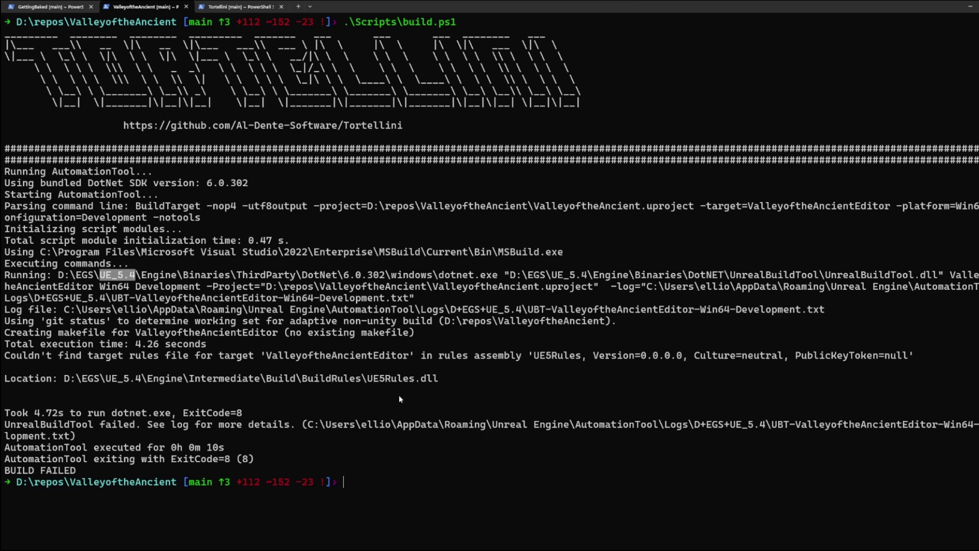
pyautogui.moveTo(22, 355); pyautogui.dragTo(409, 357)
# Copy the missing target error line and switch to the ValleyoftheAncient project in VS Code
pyautogui.hotkey('ctrl', 'c')
pyautogui.hotkey('alt', 'Tab')
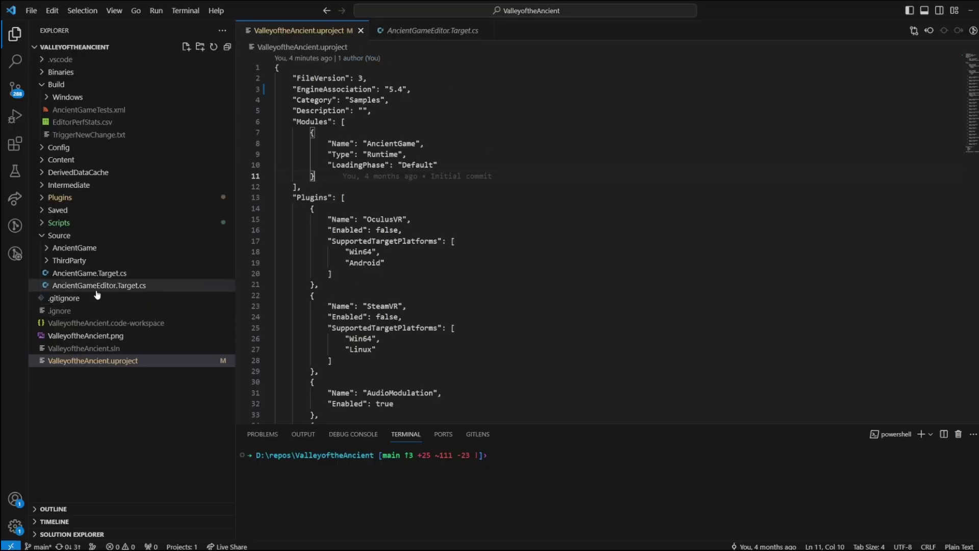
# Rerun the build with AncientGameEditor as target until BUILD SUCCESSFUL, then switch to the GettingBaked tab
pyautogui.hotkey('alt', 'Tab')
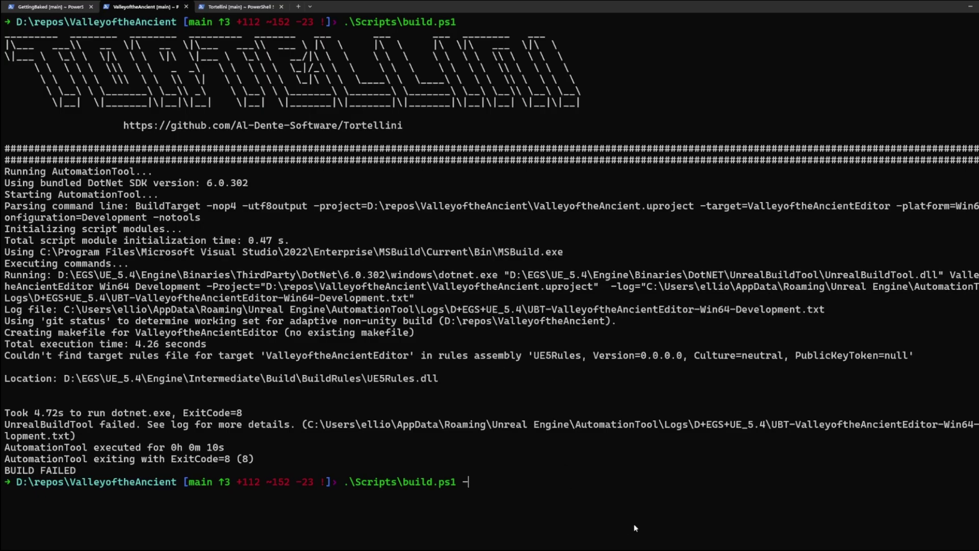
pyautogui.hotkey('ctrl', 'v')
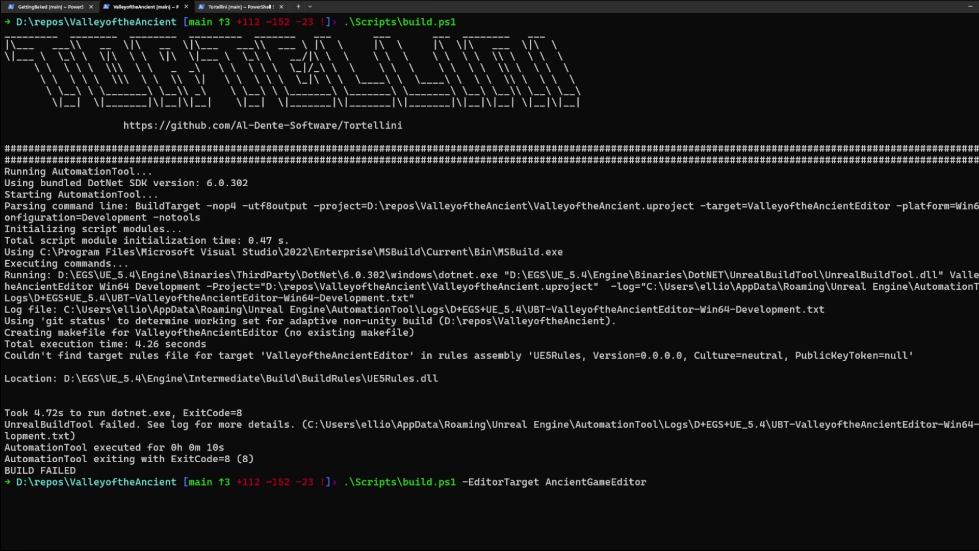
pyautogui.press('Return')
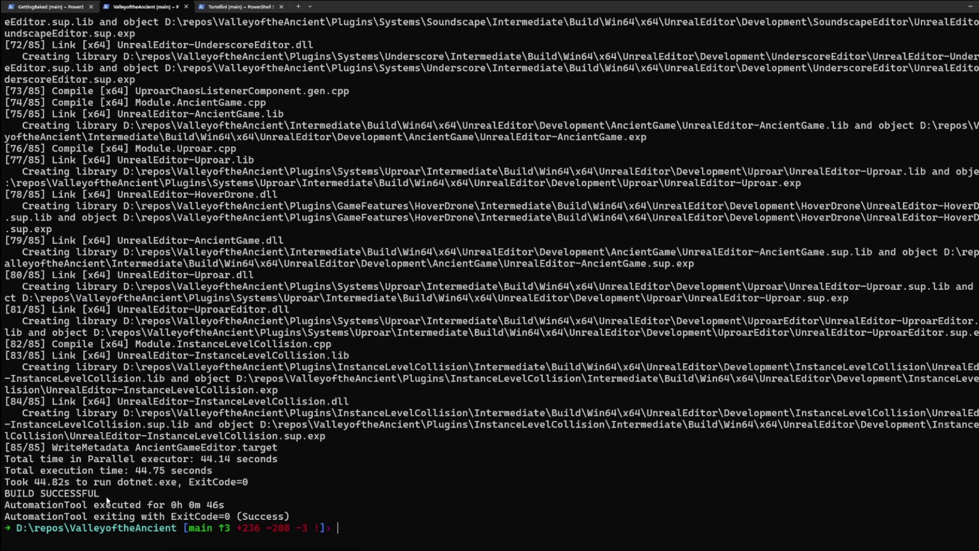
pyautogui.moveTo(107, 499); pyautogui.dragTo(3, 492)
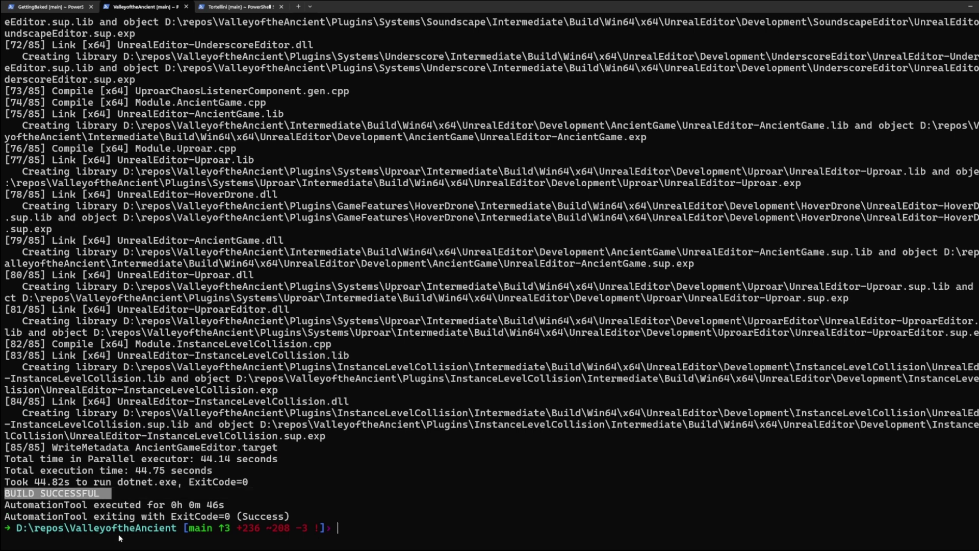
pyautogui.click(362, 509)
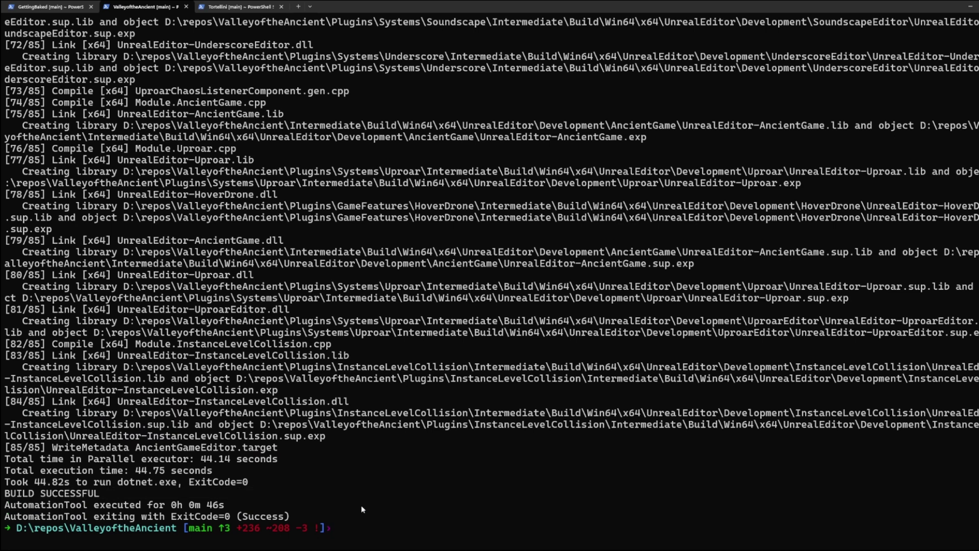
pyautogui.hotkey('ctrl', 'shift', 'Tab')
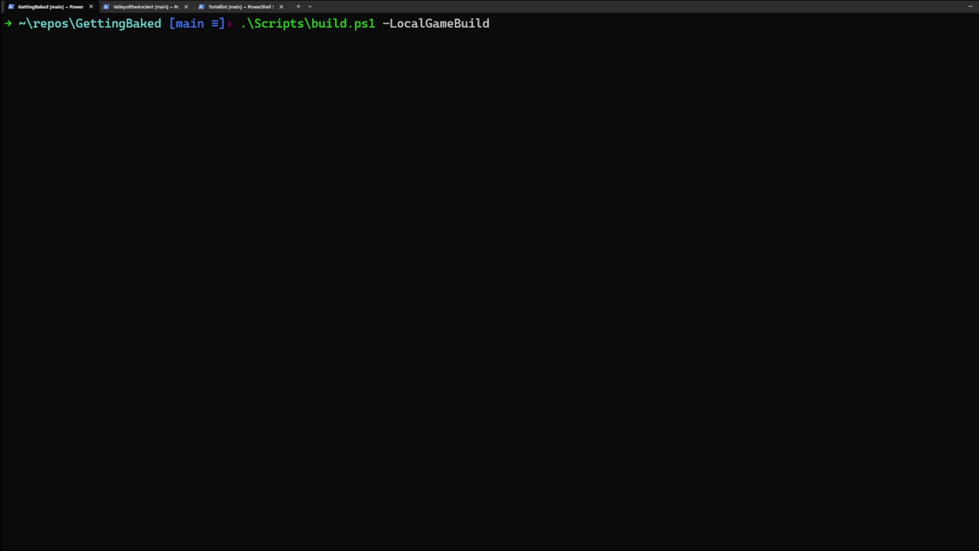
# Run build.ps1 -LocalGameBuild and launch the packaged GettingBaked.exe from the build folder
pyautogui.press('Return')
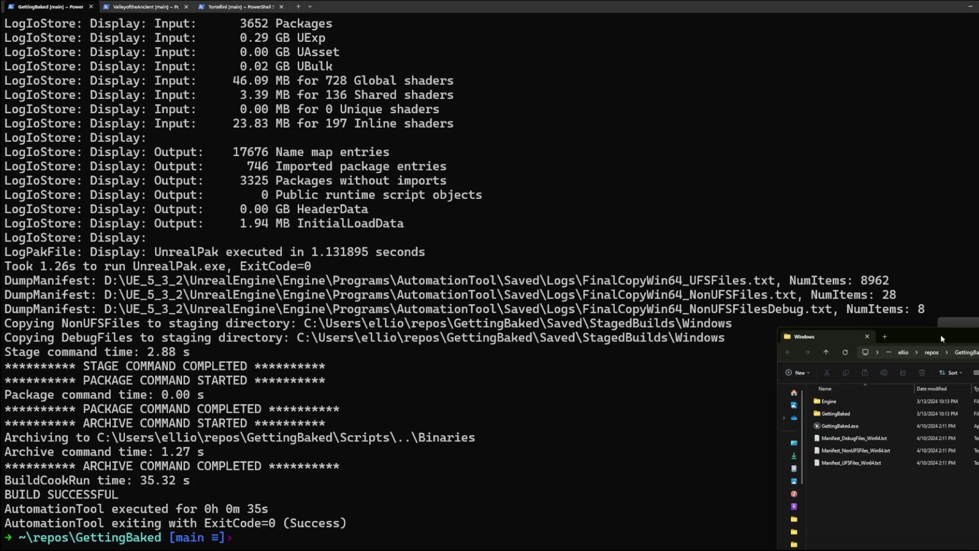
pyautogui.moveTo(942, 338); pyautogui.dragTo(308, 252)
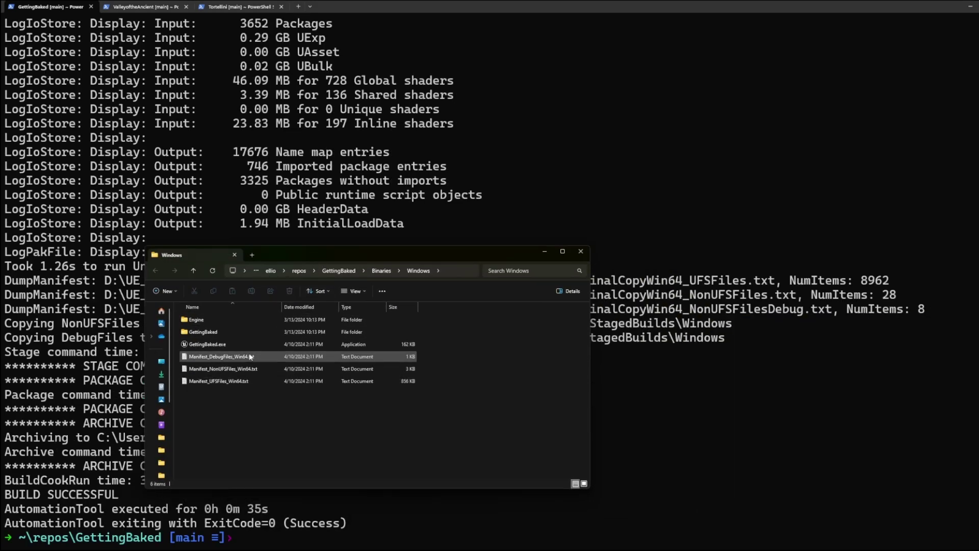
pyautogui.doubleClick(225, 344)
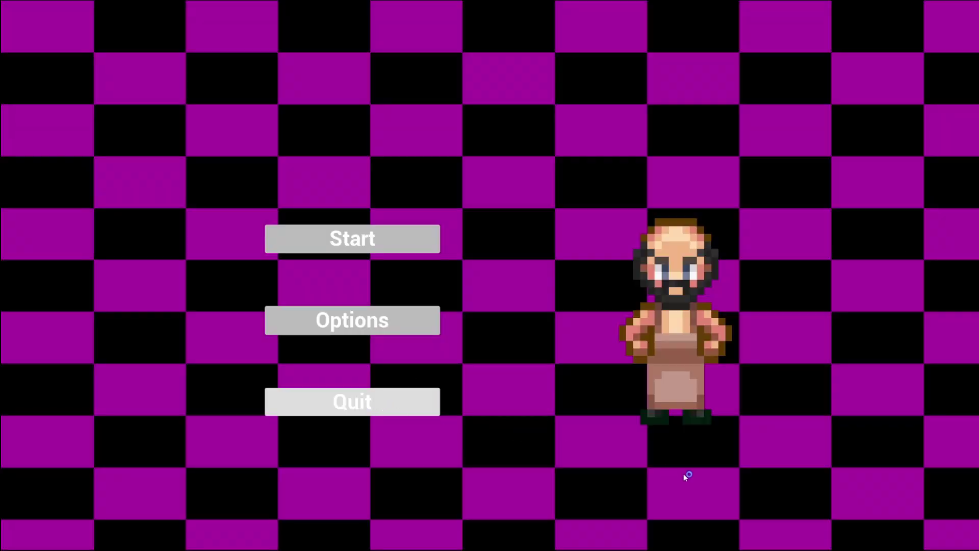
# Clear the terminal, highlight the Steamworks SDK v1.59 heading, and return to the builder folders
pyautogui.click(595, 257)
pyautogui.hotkey('ctrl', 'l')
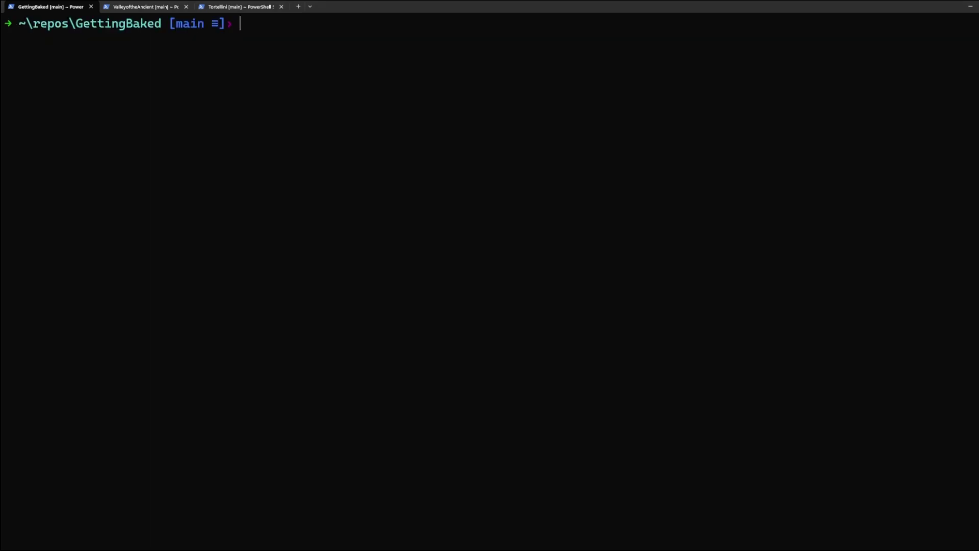
pyautogui.hotkey('alt', 'Tab')
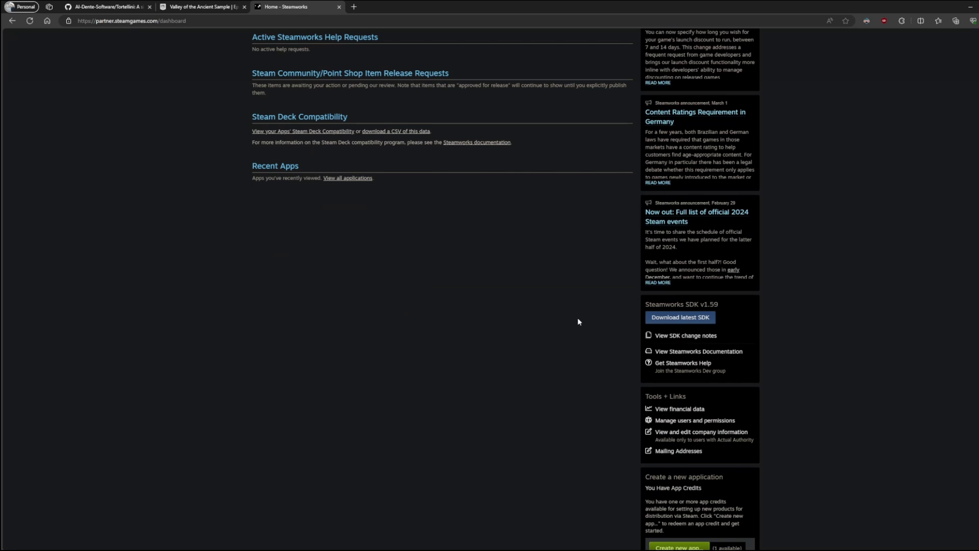
pyautogui.moveTo(645, 303); pyautogui.dragTo(730, 304)
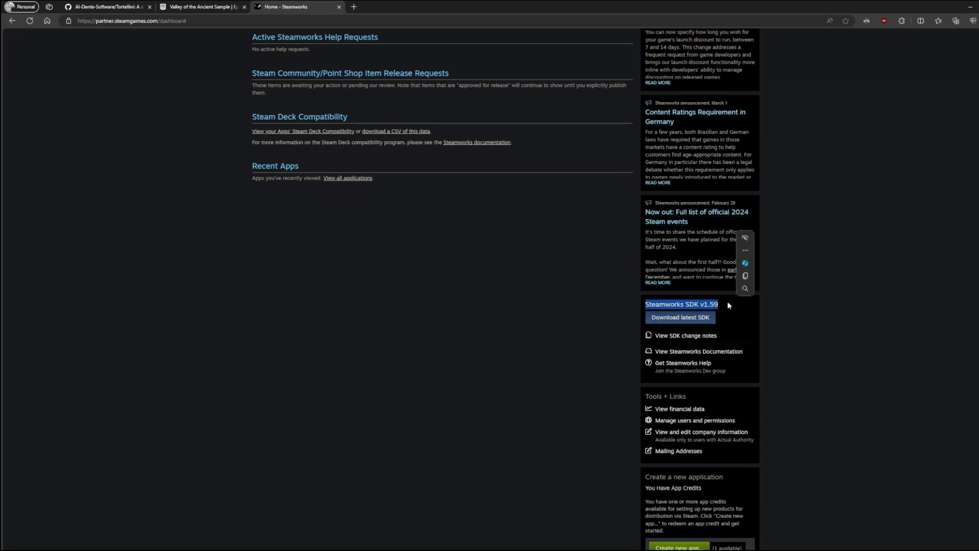
pyautogui.hotkey('alt', 'Tab')
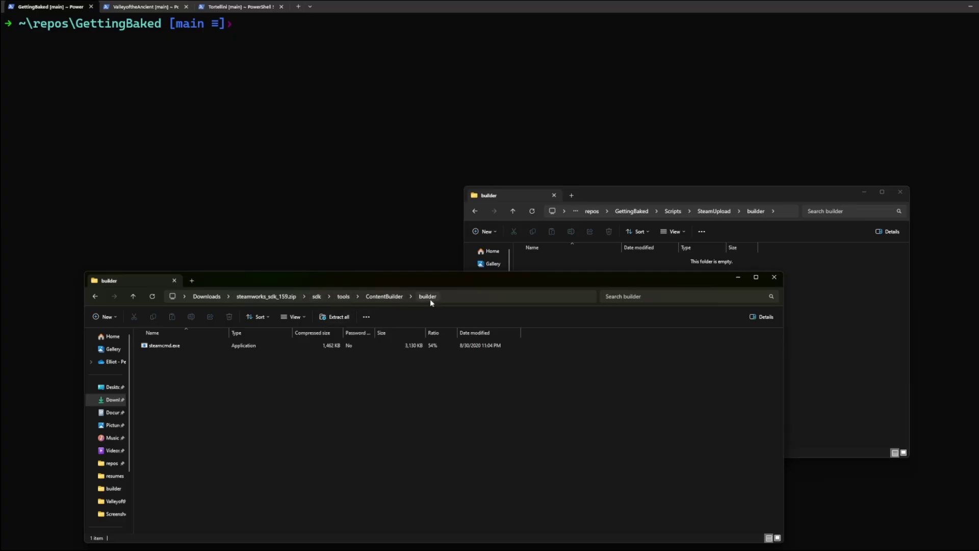
# Select steamcmd.exe in the SDK builder folder and open gettingbaked.vdf in a text editor
pyautogui.moveTo(208, 394); pyautogui.dragTo(698, 365)
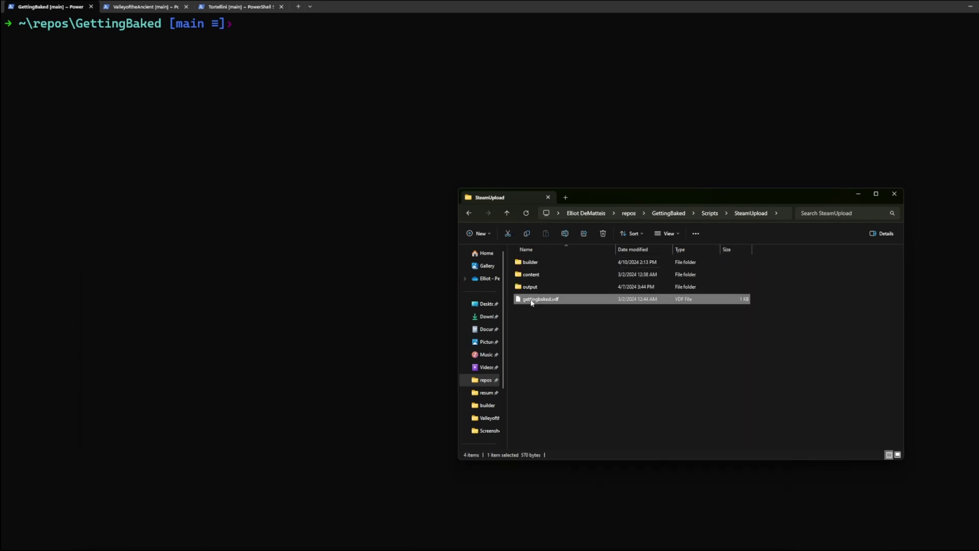
pyautogui.doubleClick(574, 301)
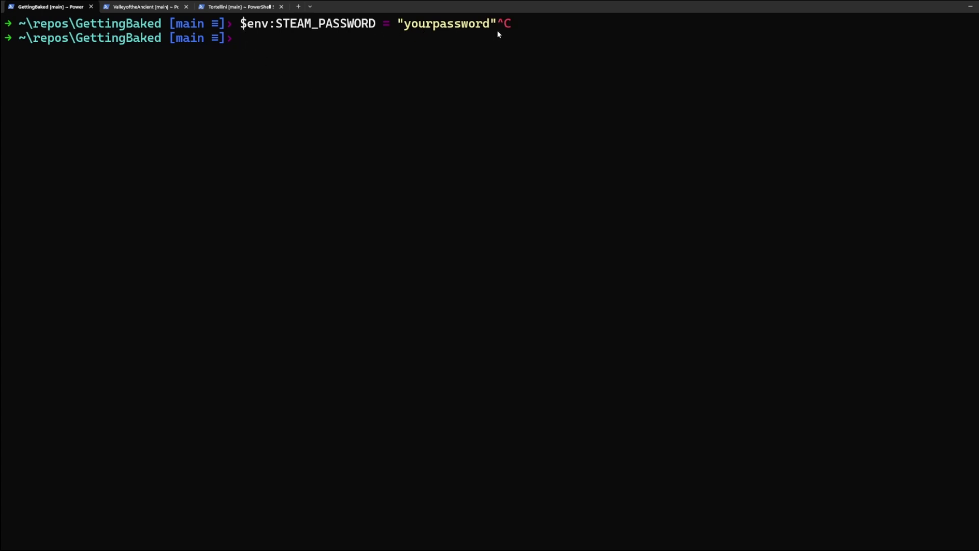
# Run .\Scripts\build.ps1 with -SteamUpload and -SteamBranch gettingbaked for the GettingBaked build
pyautogui.hotkey('ctrl', 'v')
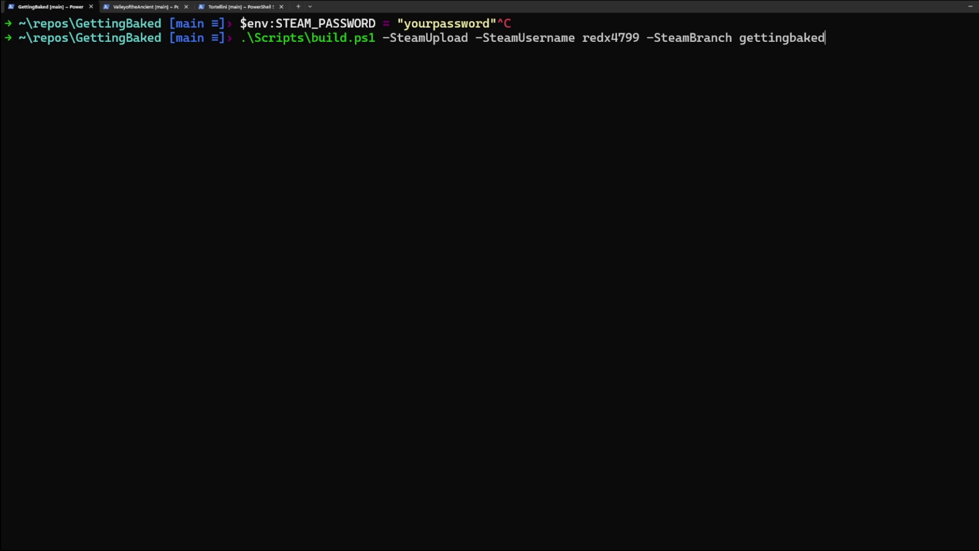
pyautogui.hotkey('alt', 'Tab')
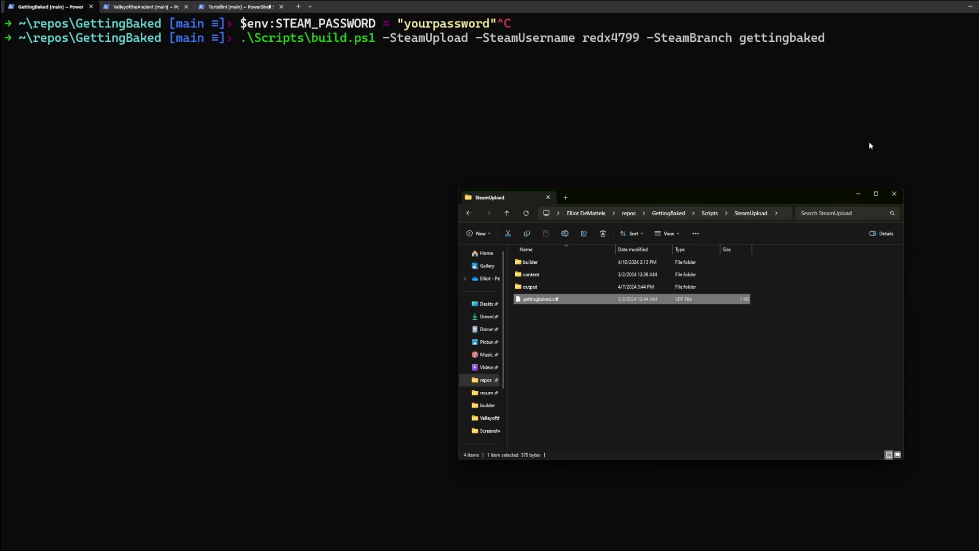
pyautogui.click(874, 184)
pyautogui.press('Return')
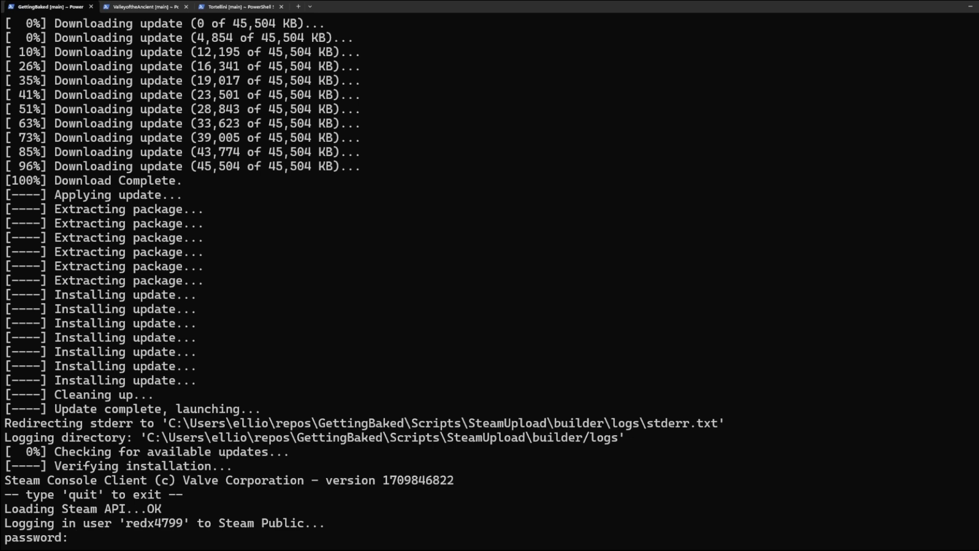
# Enter the Steam password and Steam Guard code so AppID 2454910 build finishes successfully
pyautogui.press('Return')
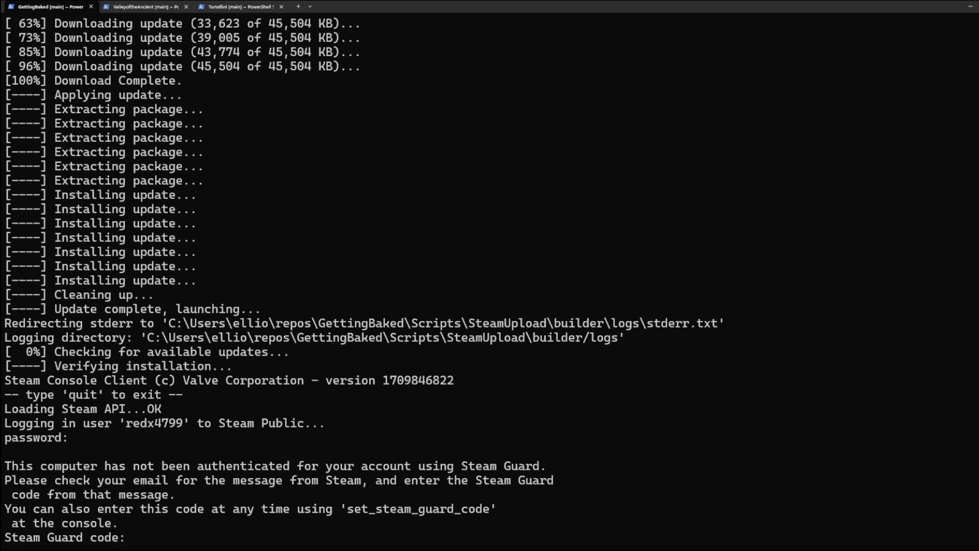
pyautogui.press('Return')
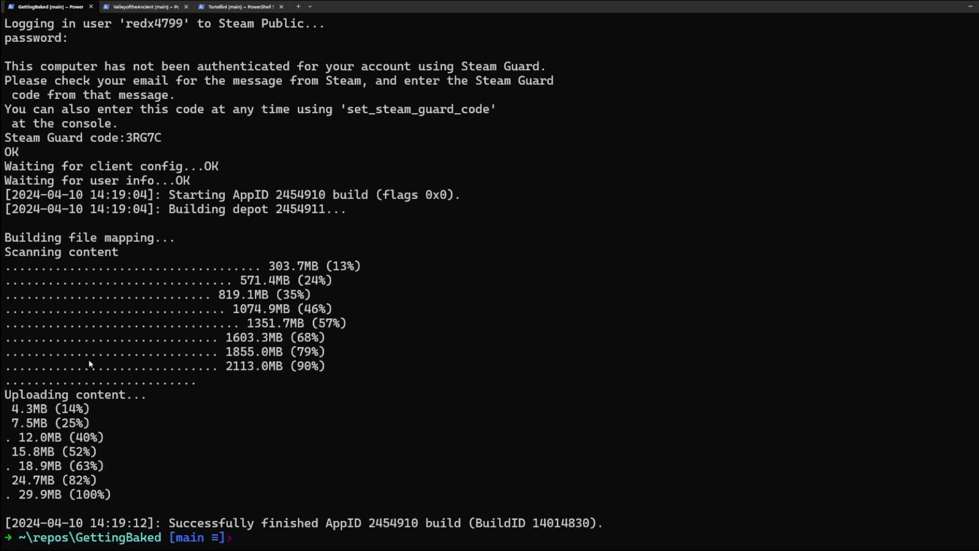
# In Steam, go offline then back online so Bladius shows Update Queued
pyautogui.moveTo(526, 550)
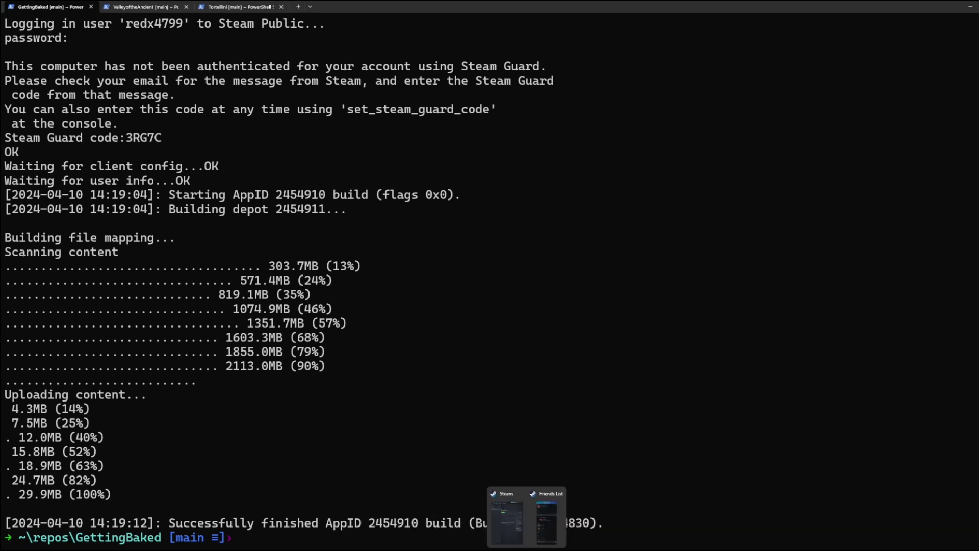
pyautogui.click(505, 520)
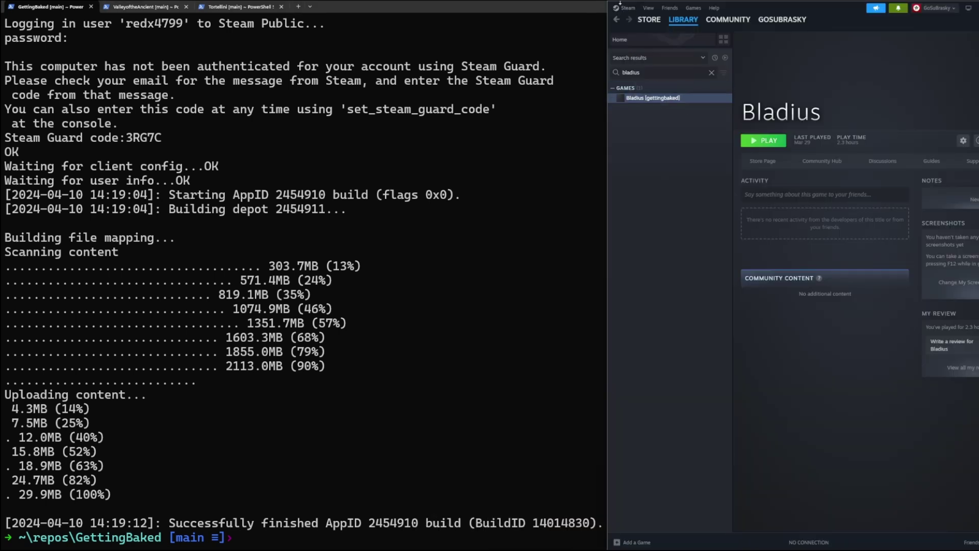
pyautogui.click(626, 8)
pyautogui.click(635, 46)
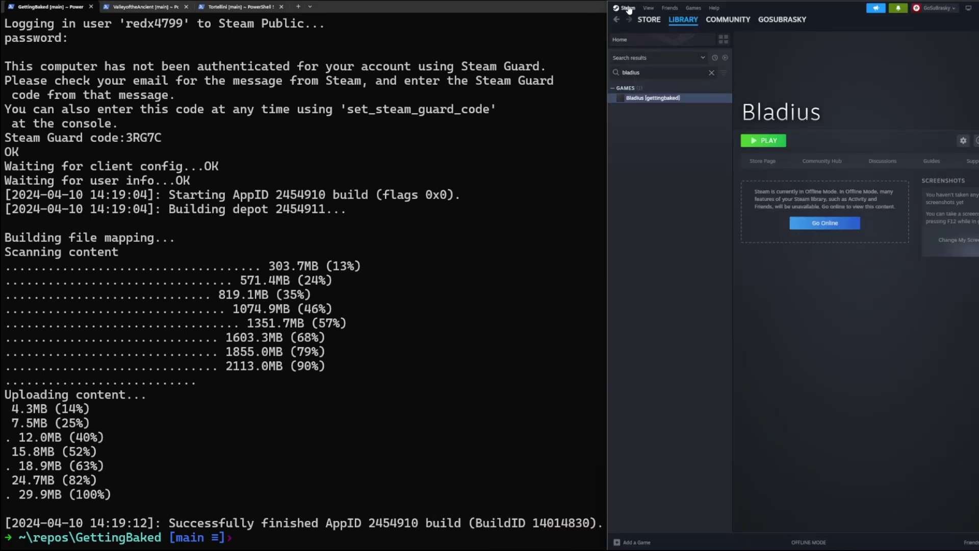
pyautogui.click(627, 7)
pyautogui.click(635, 46)
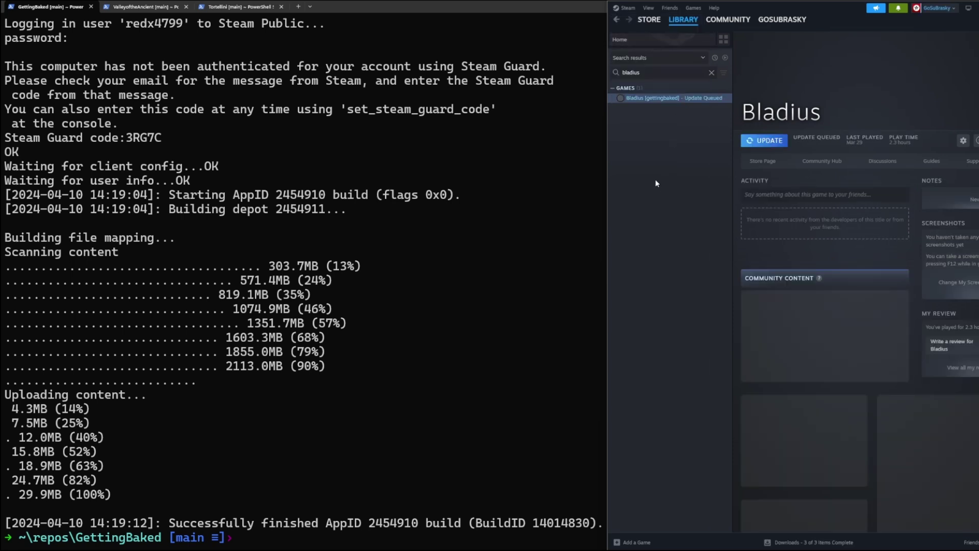